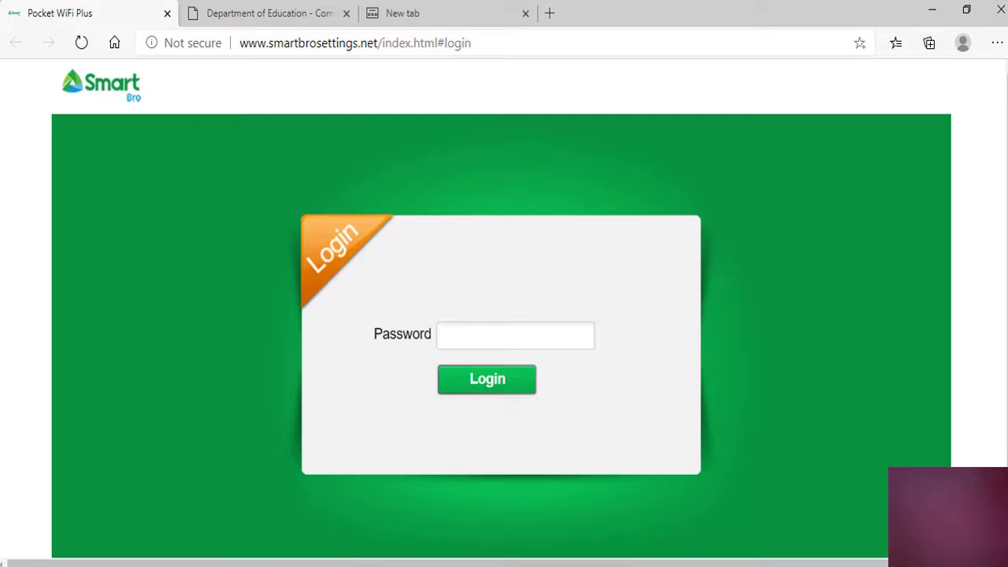
Log in to the Smart Bro Pocket WiFi admin page with the admin password, then switch to the blank new tab
type("admin")
key("Return")
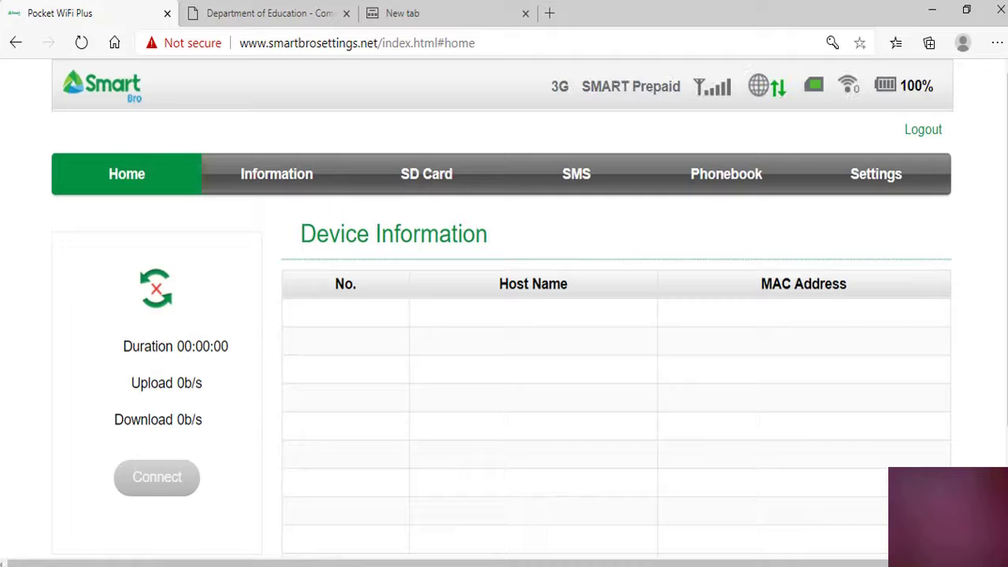
left_click(461, 19)
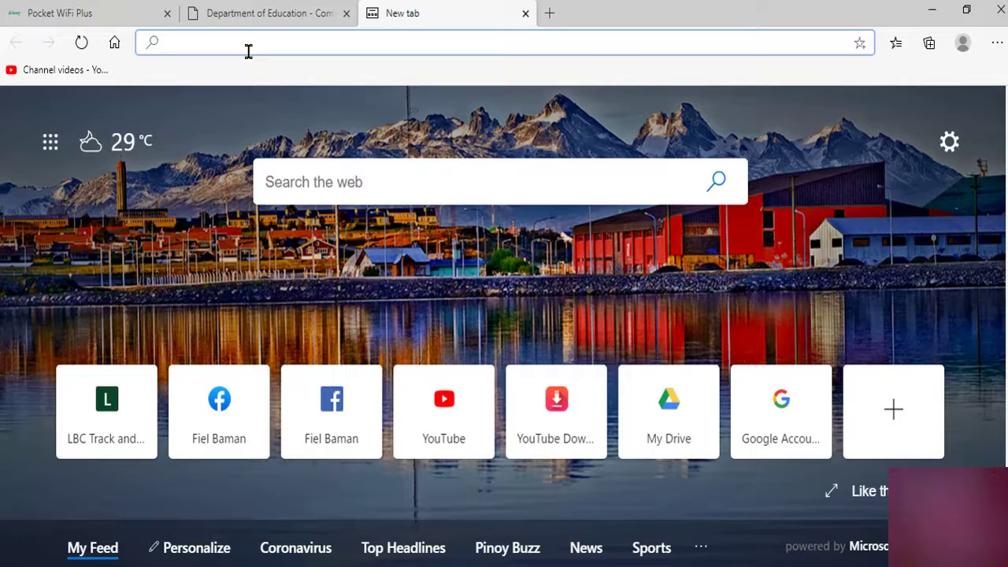
Search Bing for 'deped commons' and open the Department of Education - Commons result
type("deped")
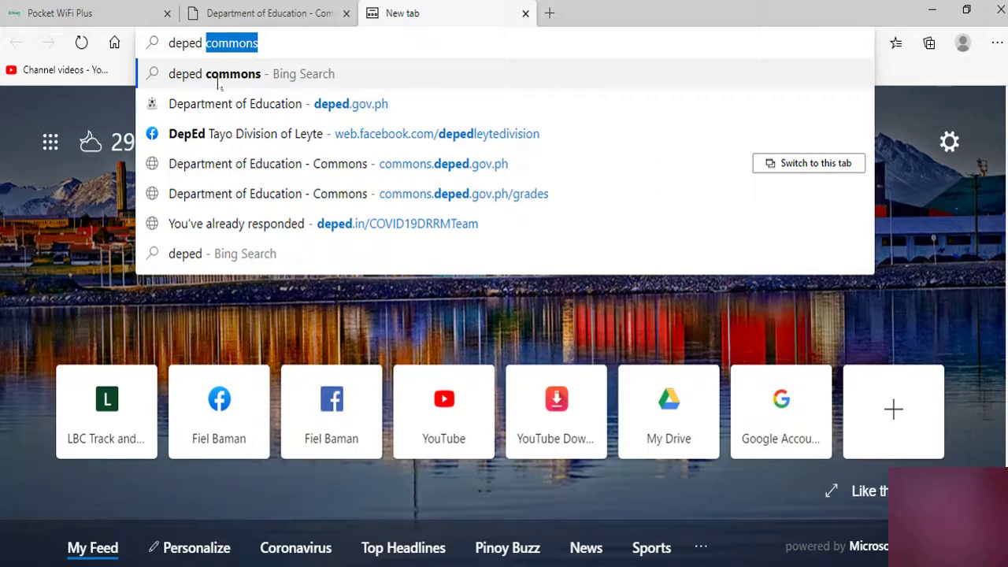
left_click(217, 82)
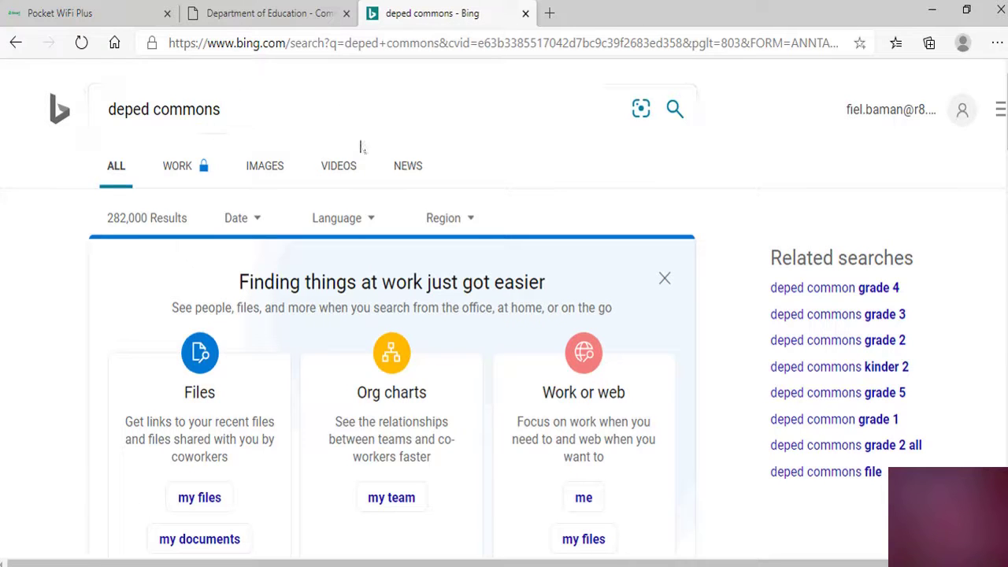
scroll(225, 186, "down", 2)
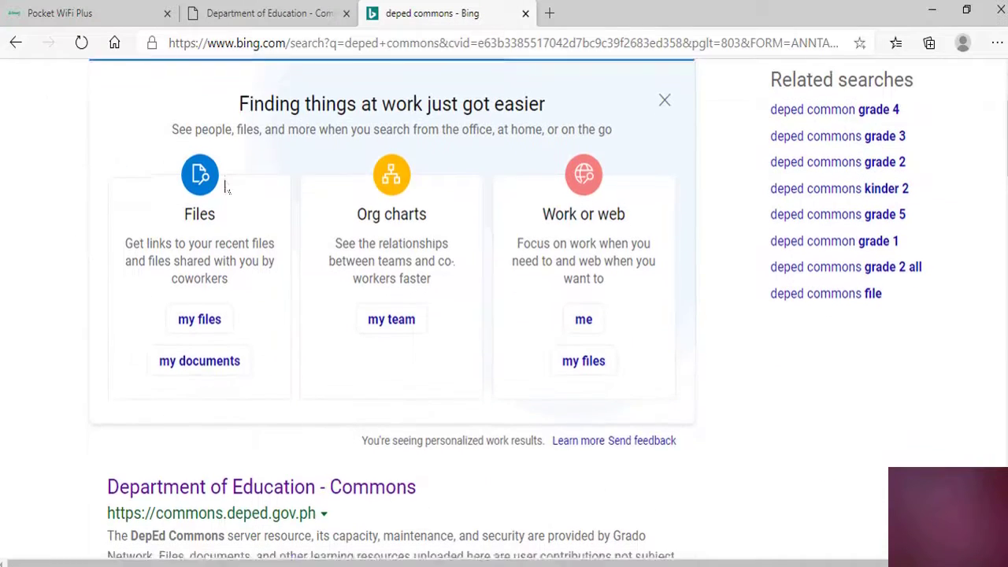
scroll(226, 186, "down", 6)
scroll(225, 187, "up", 2)
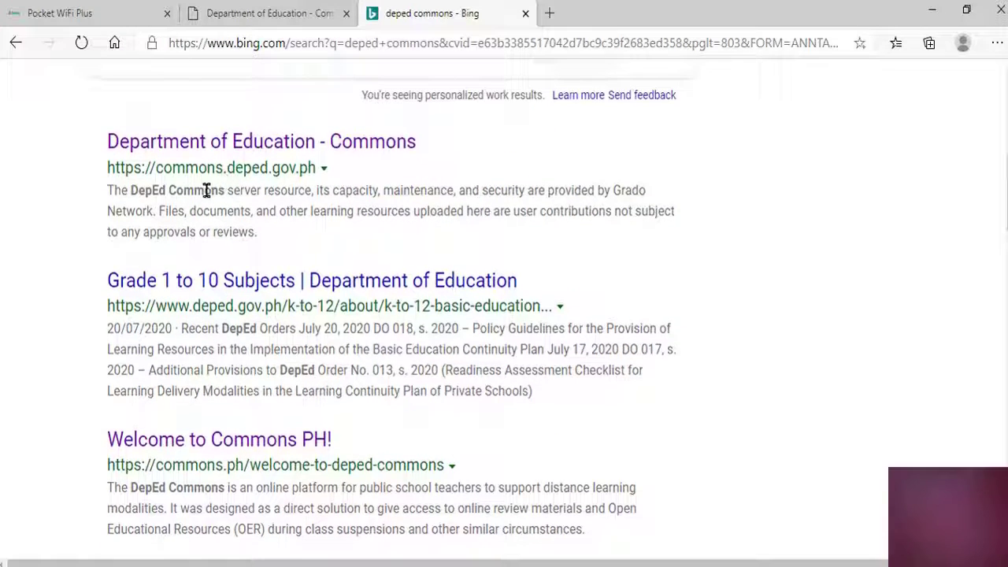
left_click(220, 154)
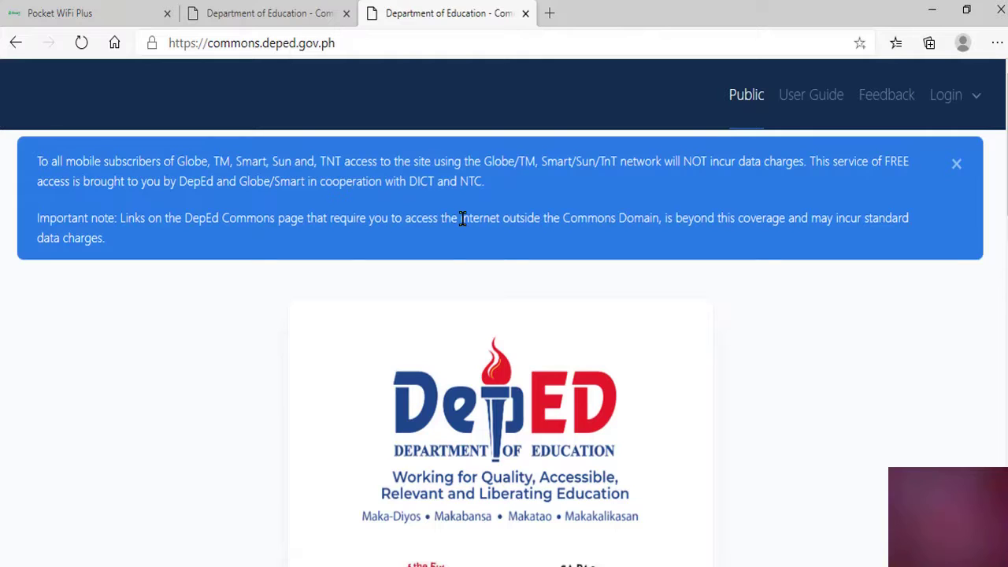
Close the duplicate Department of Education tab and scroll to the DepEd Commons school selection form
scroll(453, 232, "down", 5)
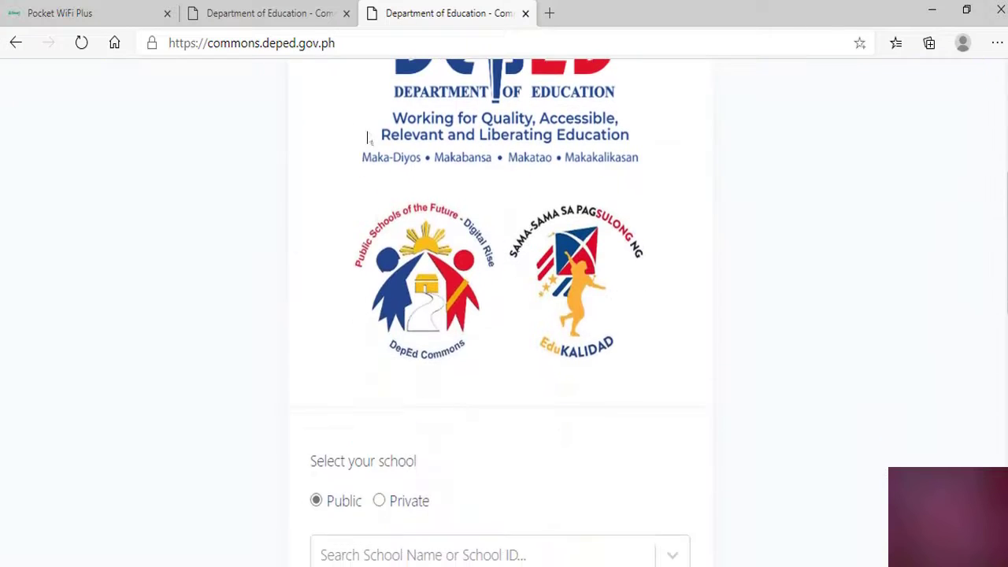
left_click(346, 14)
scroll(480, 252, "down", 2)
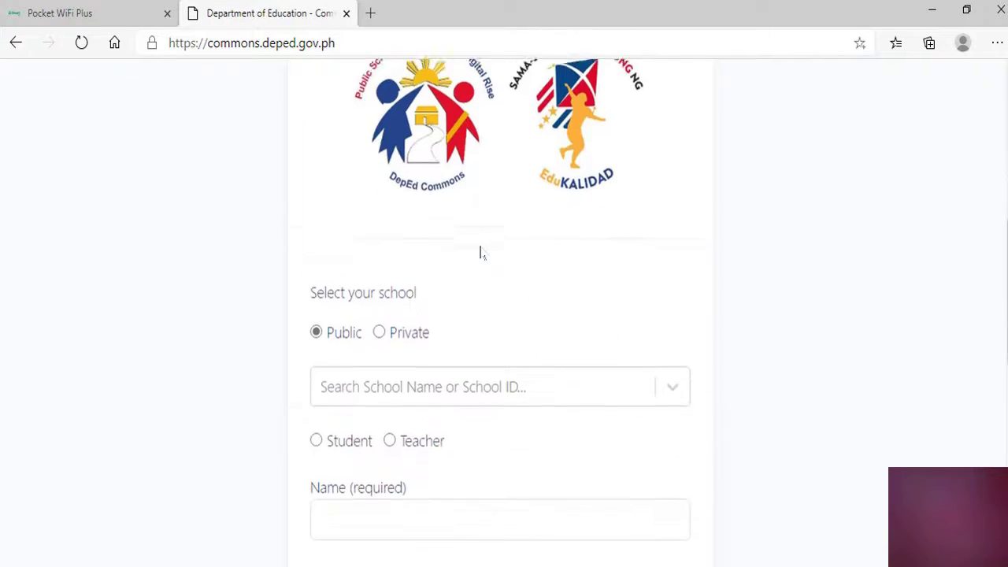
scroll(508, 252, "up", 5)
scroll(546, 273, "down", 5)
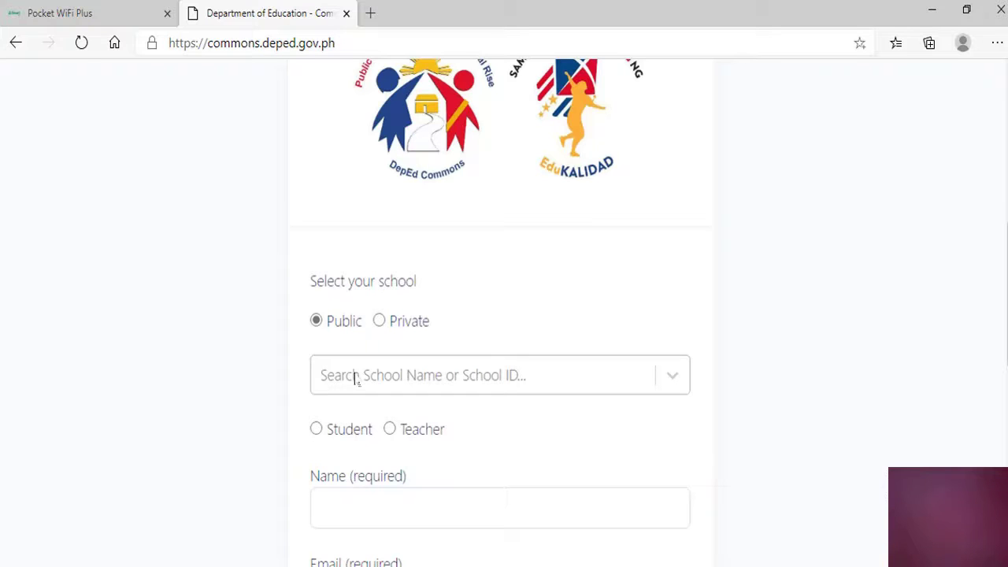
Search school ID 121436 and select Bantigue Elementary School
left_click(354, 378)
type("121436")
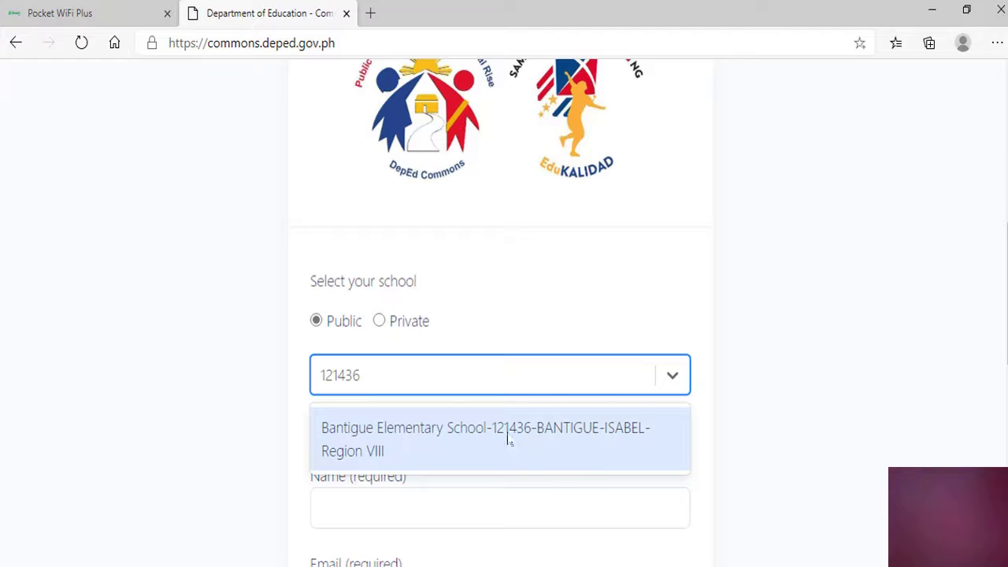
left_click(471, 443)
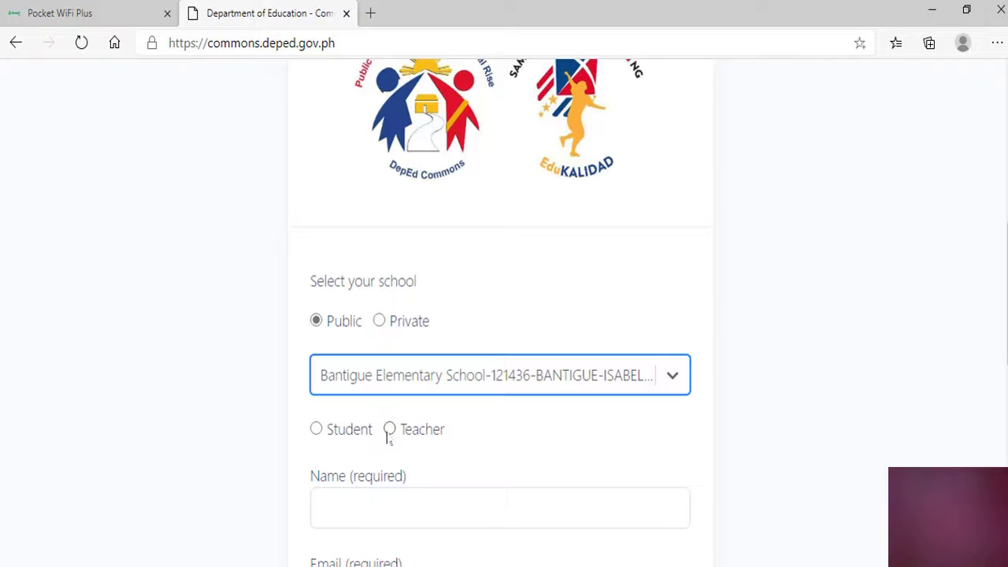
Choose the Teacher role, autofill the name and e-mail, dismiss the notification, and save the form
left_click(390, 432)
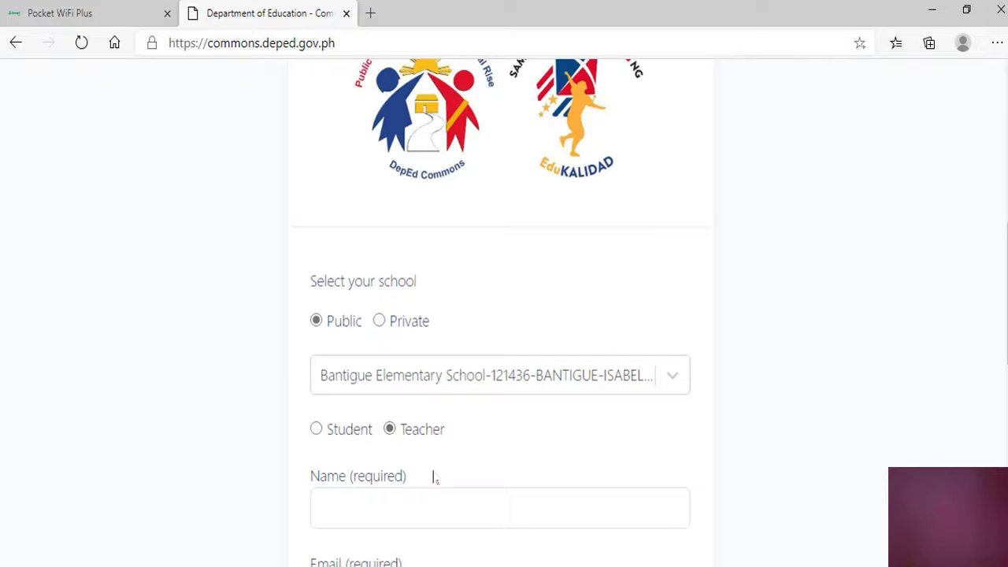
scroll(454, 472, "down", 2)
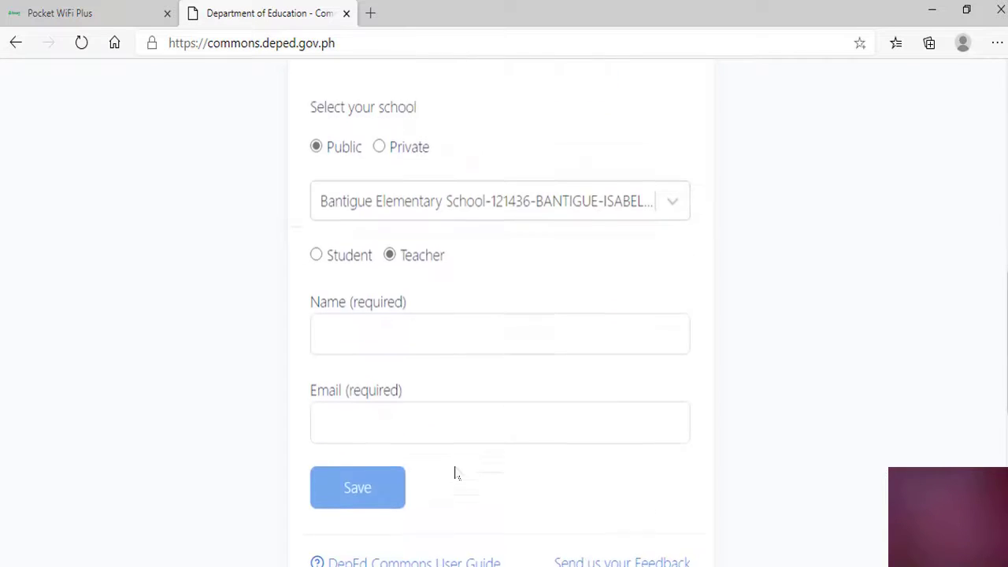
left_click(352, 329)
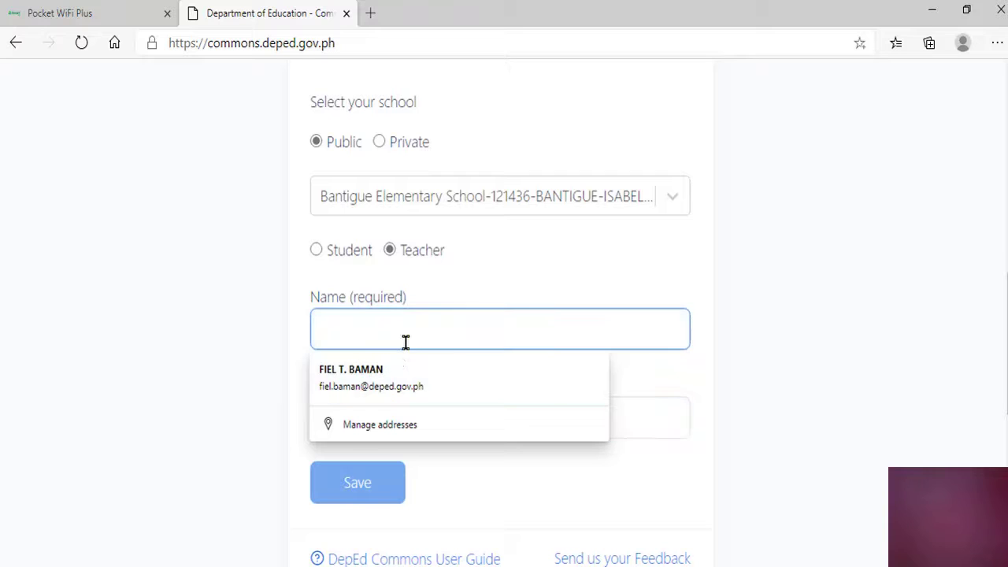
left_click(383, 372)
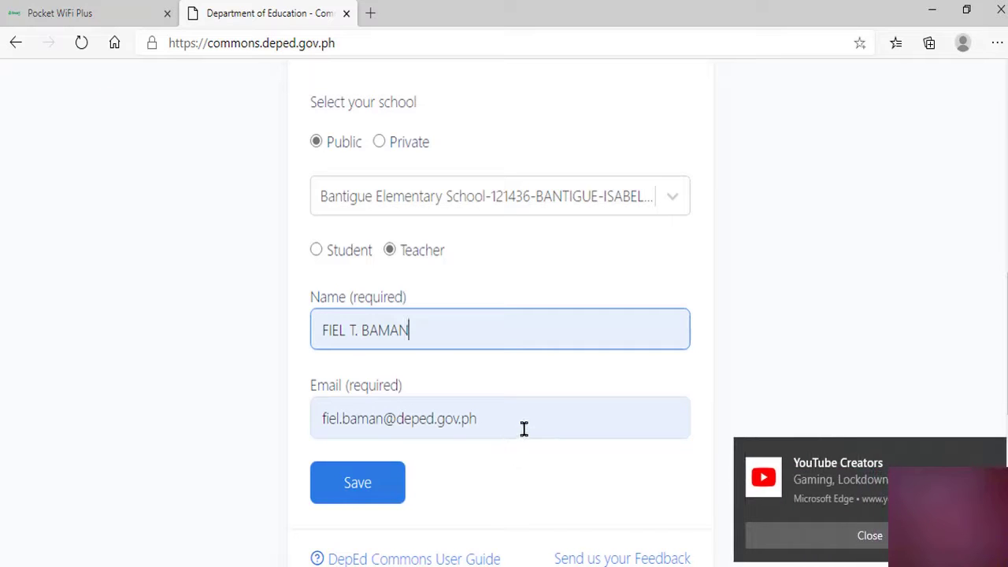
left_click(835, 539)
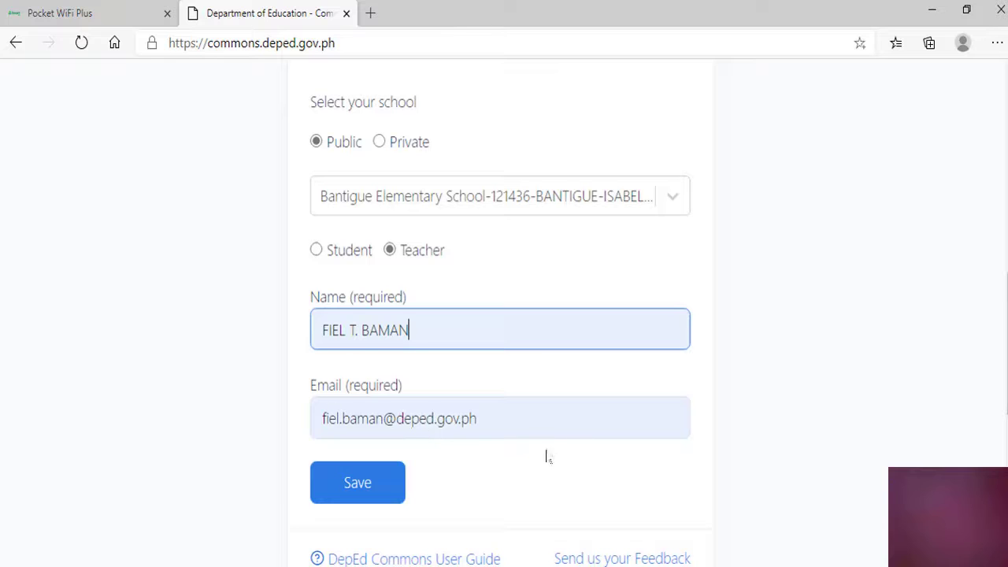
left_click(375, 490)
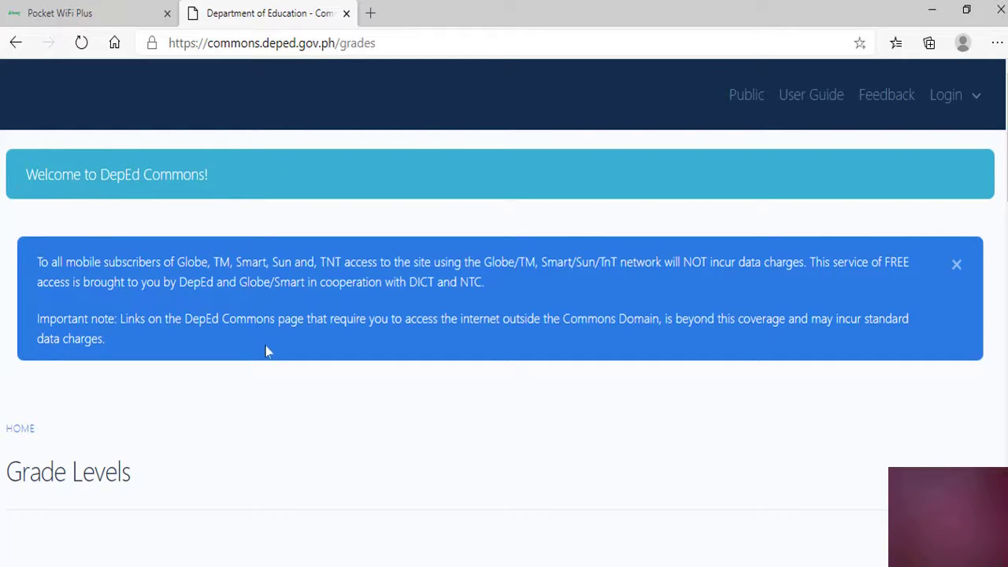
Browse the Grade Levels list and open Kindergarten
scroll(299, 396, "down", 2)
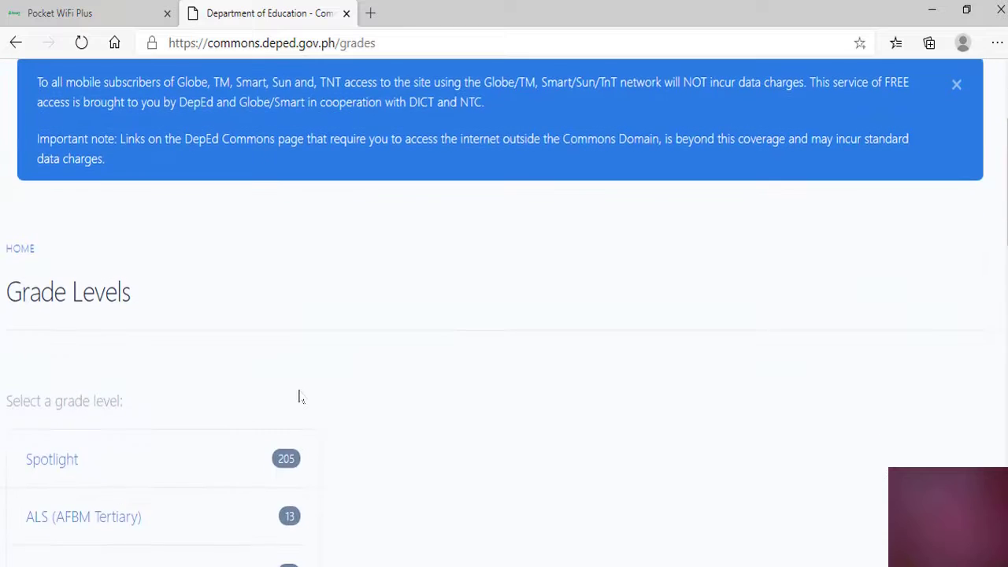
scroll(333, 385, "down", 2)
scroll(382, 364, "down", 2)
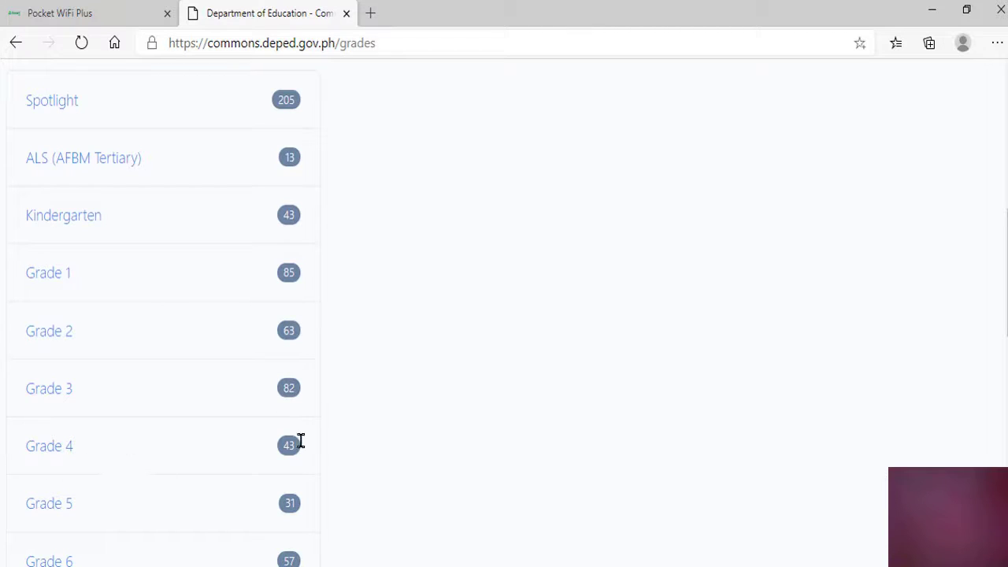
scroll(305, 445, "down", 2)
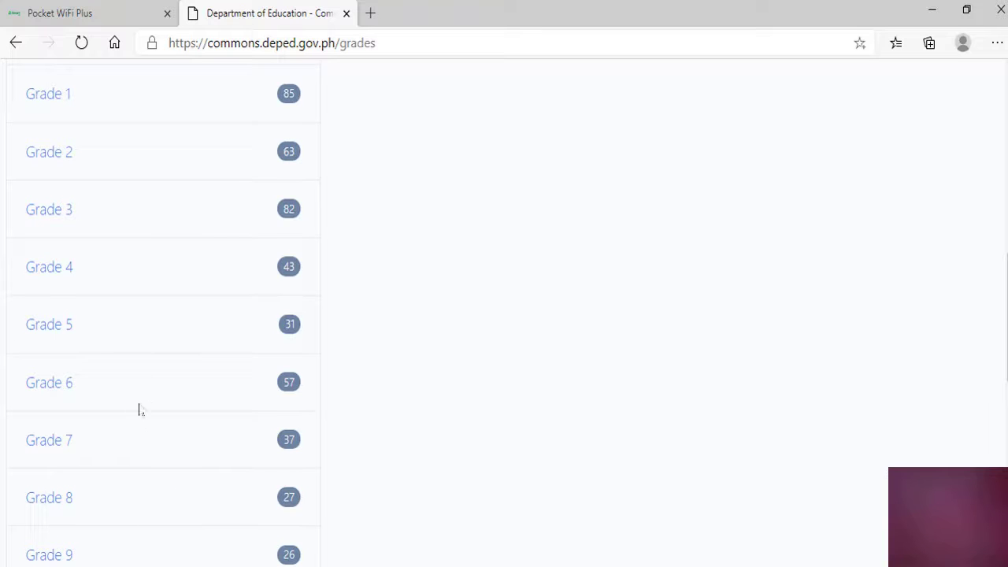
scroll(417, 425, "up", 7)
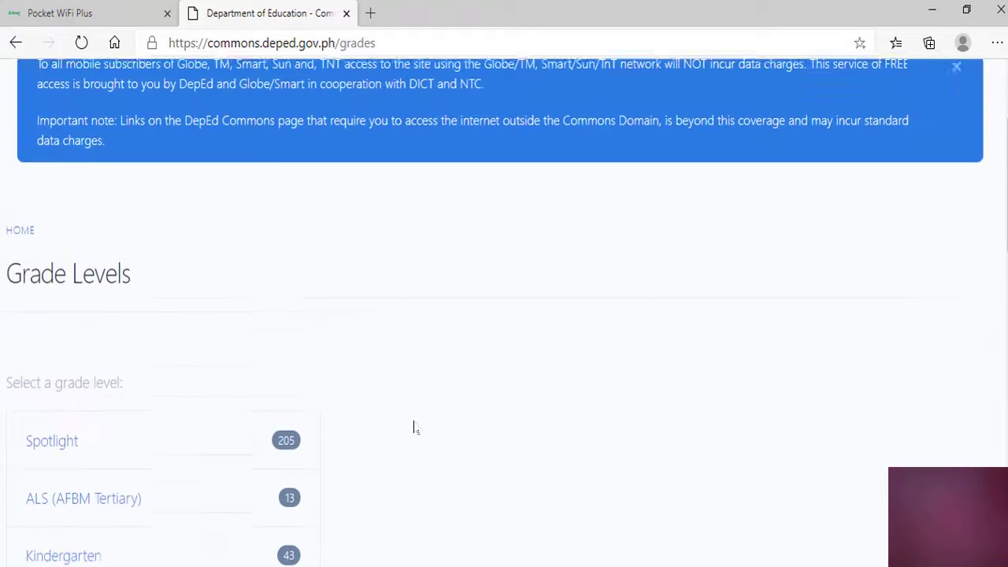
scroll(413, 427, "down", 2)
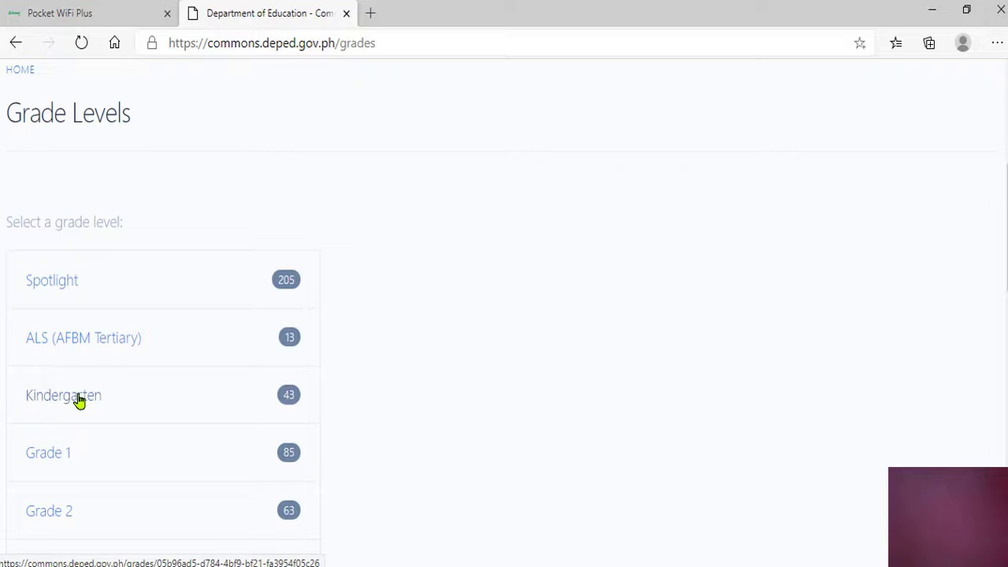
left_click(79, 400)
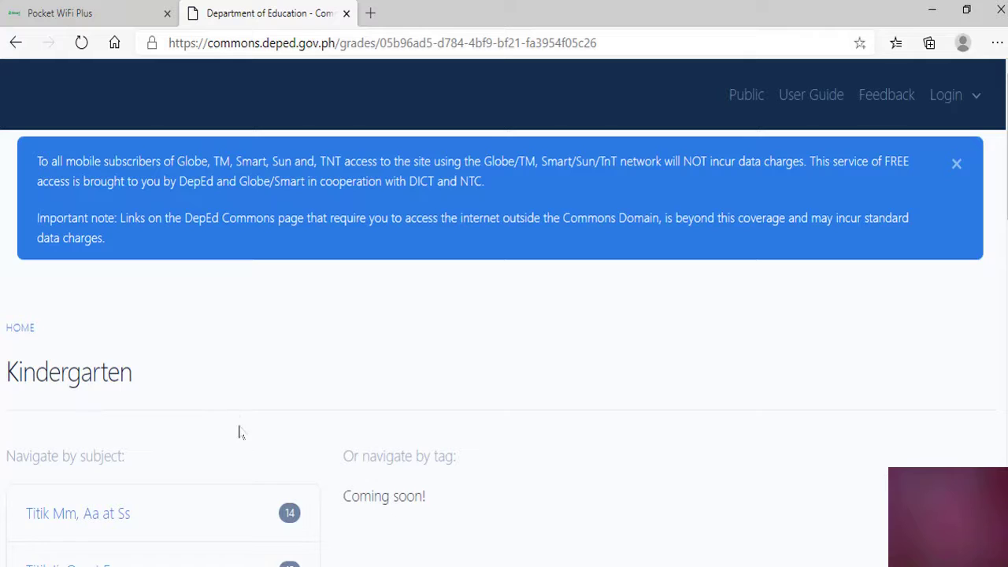
Open the 'Titik Mm, Aa at Ss' subject from the Kindergarten page
scroll(315, 412, "down", 2)
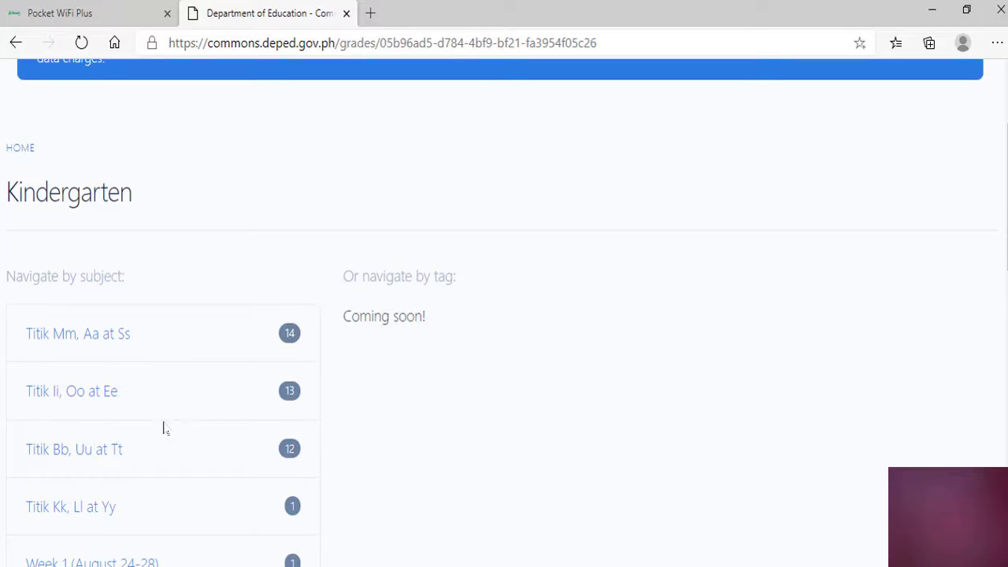
scroll(164, 428, "down", 2)
scroll(172, 404, "down", 2)
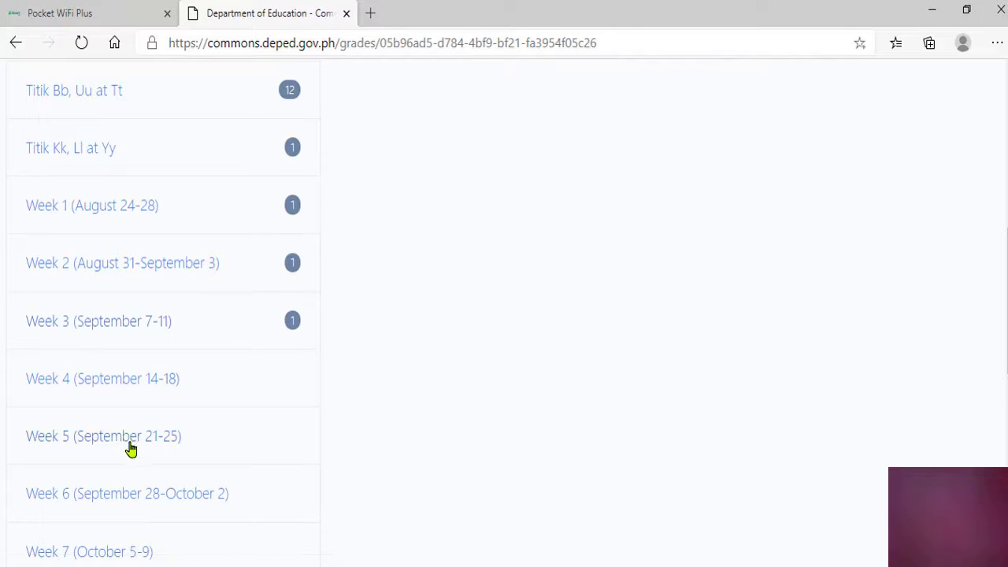
scroll(130, 449, "down", 2)
scroll(132, 453, "down", 4)
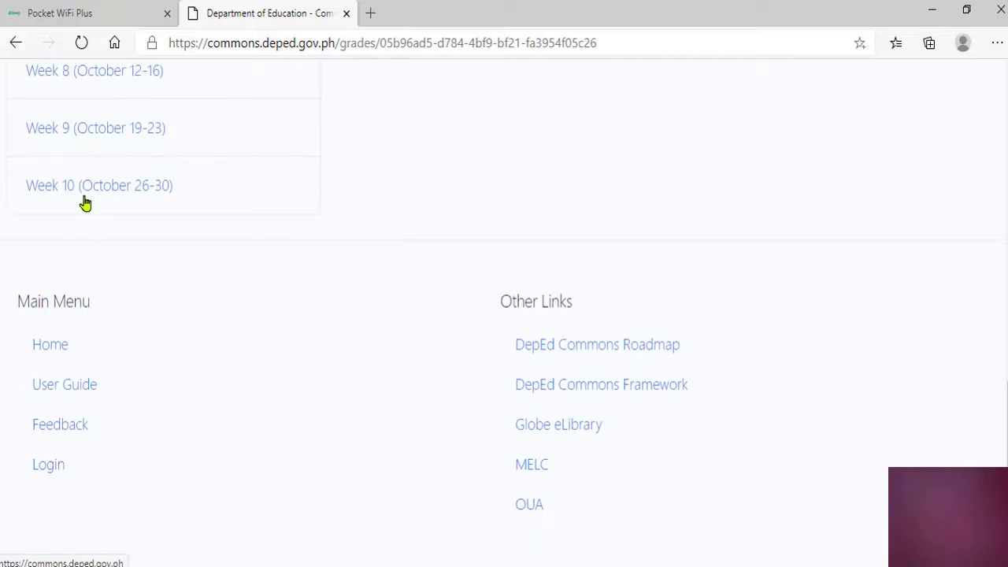
scroll(218, 248, "up", 8)
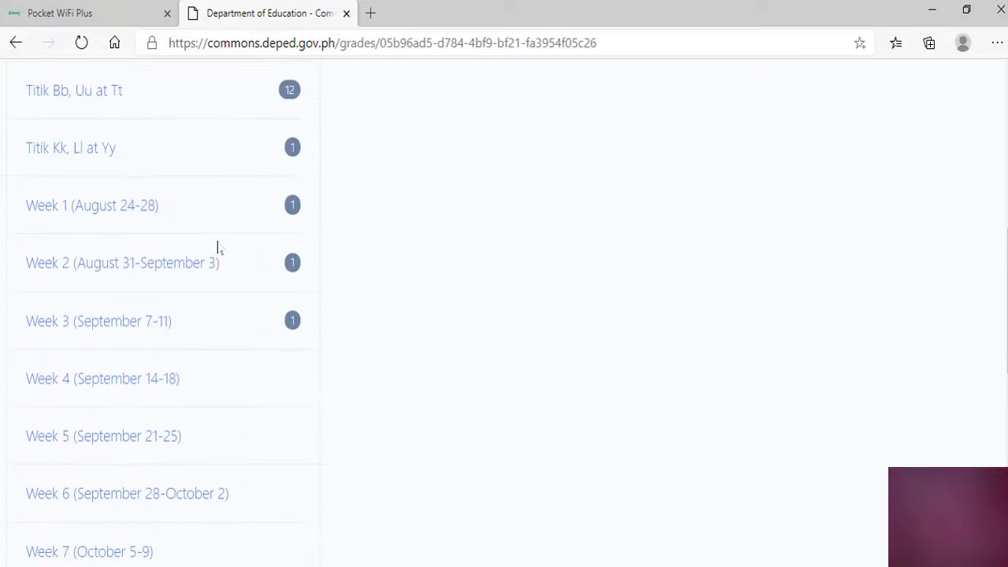
scroll(146, 246, "up", 2)
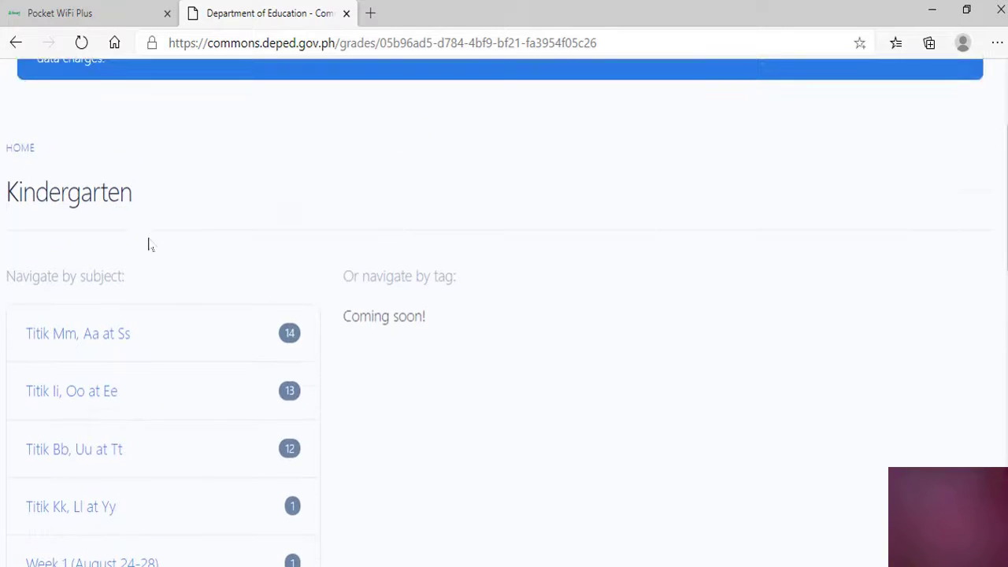
left_click(89, 340)
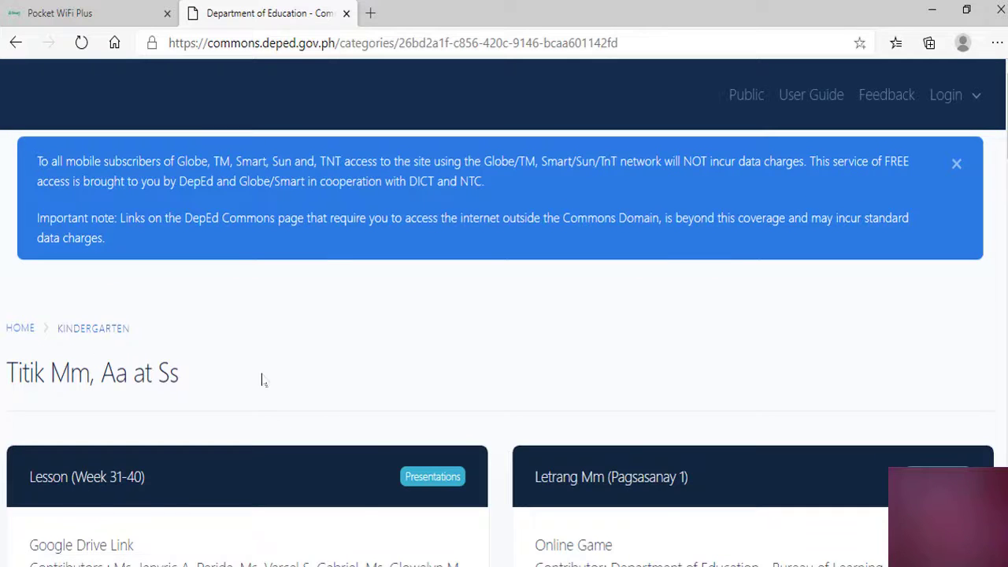
Open the Lesson (Week 31-40) Google Drive link, accepting the leave-site warning again after a pop-up block
scroll(264, 380, "down", 2)
scroll(280, 331, "down", 4)
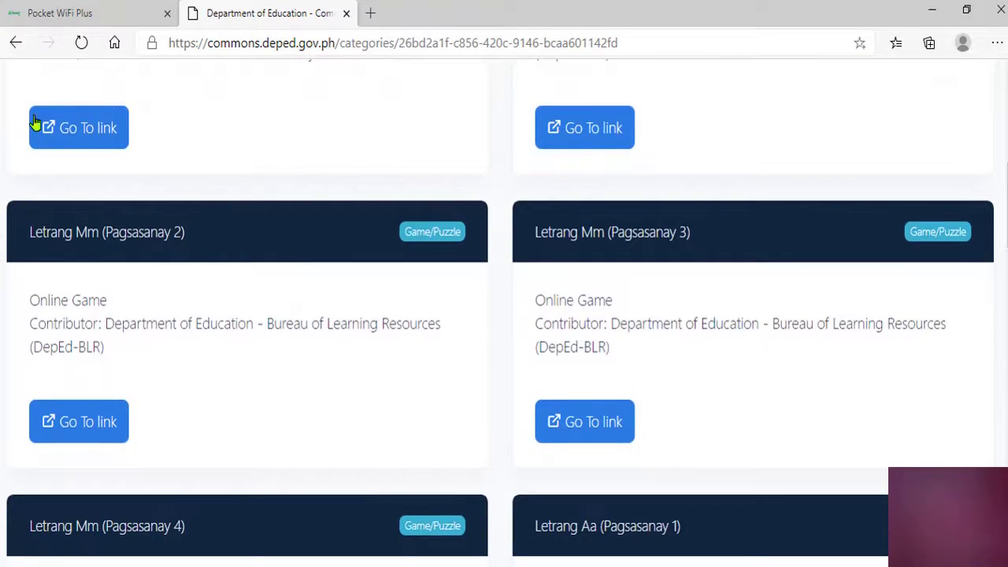
scroll(177, 110, "up", 2)
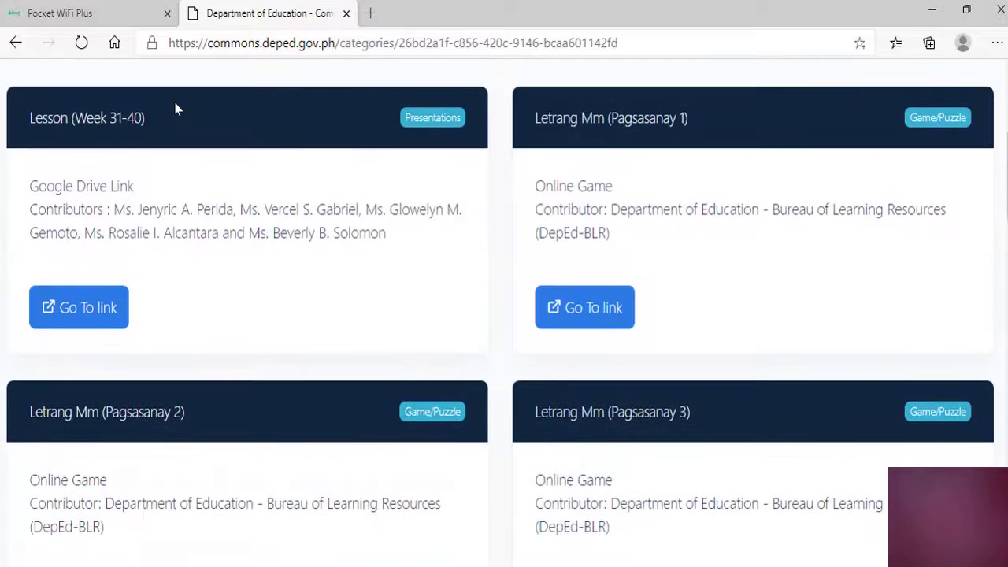
scroll(176, 111, "up", 4)
scroll(189, 344, "down", 2)
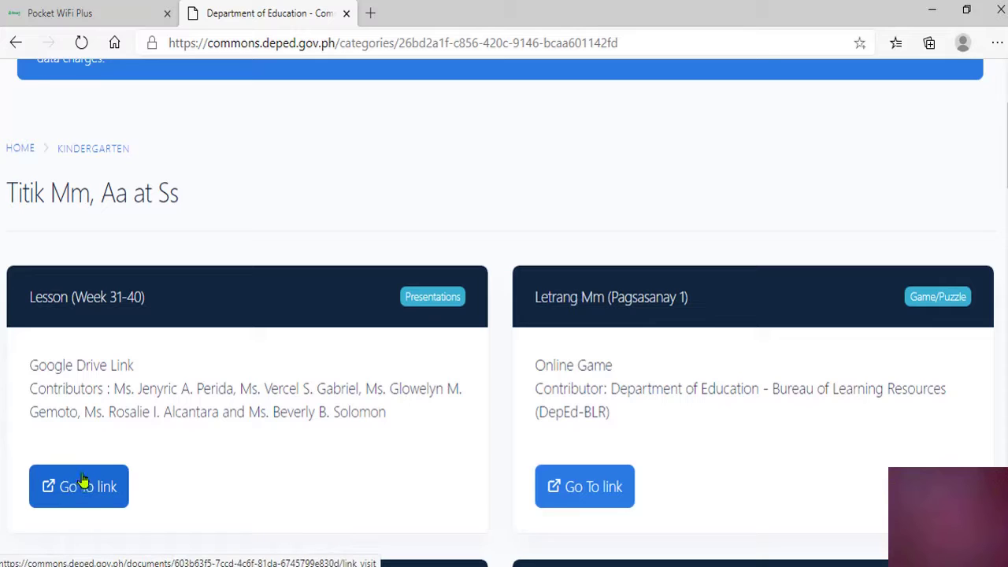
left_click(61, 487)
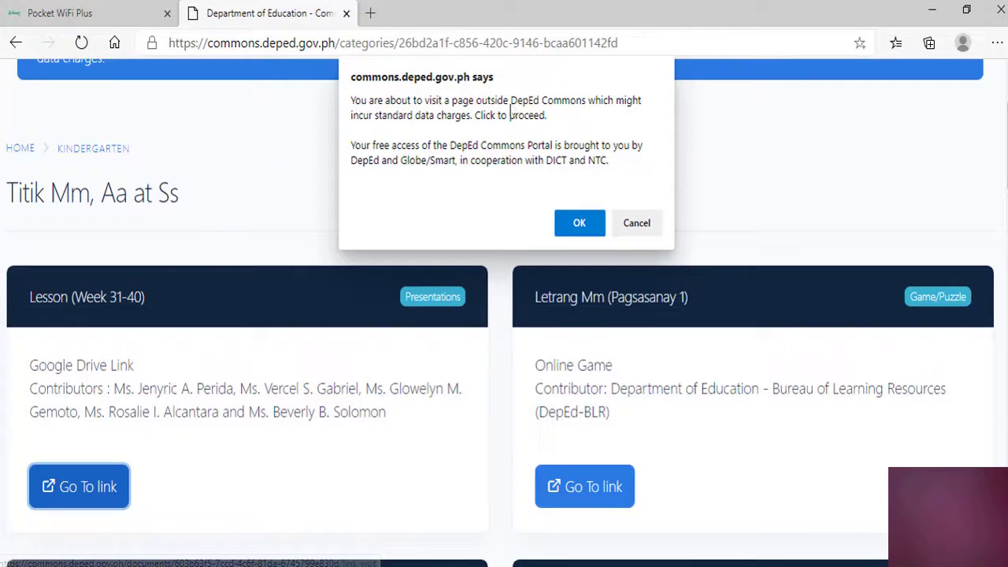
left_click(578, 225)
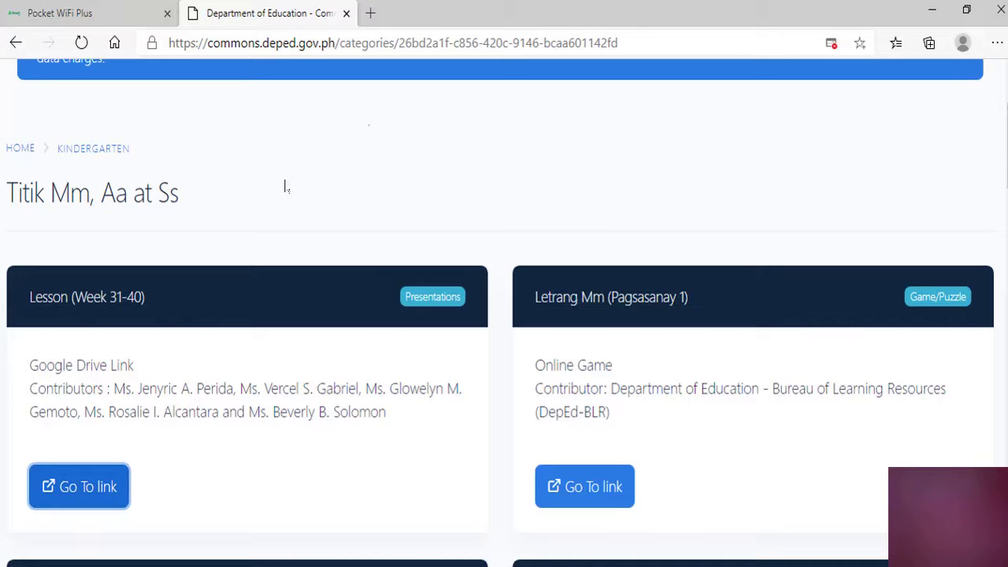
left_click(45, 485)
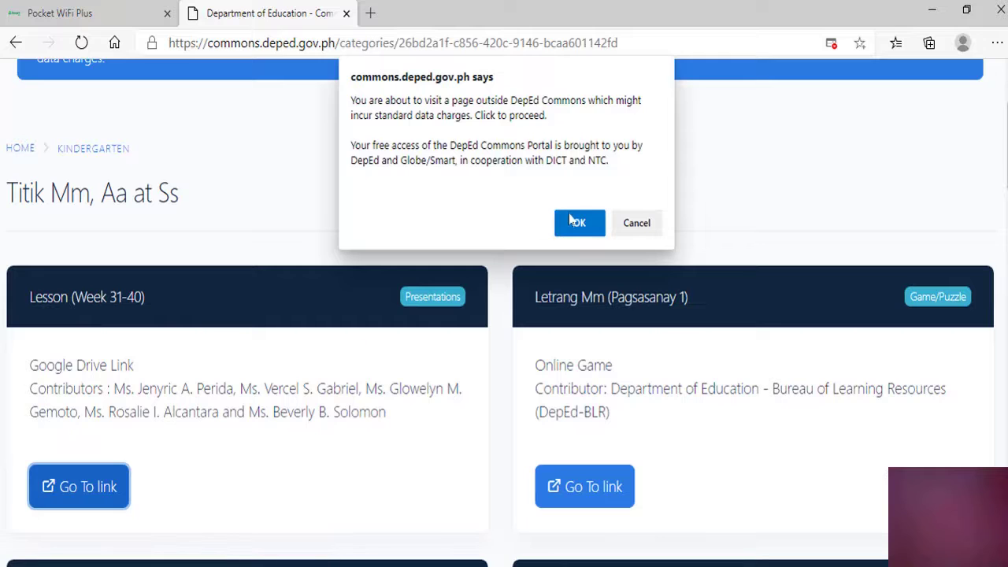
left_click(574, 223)
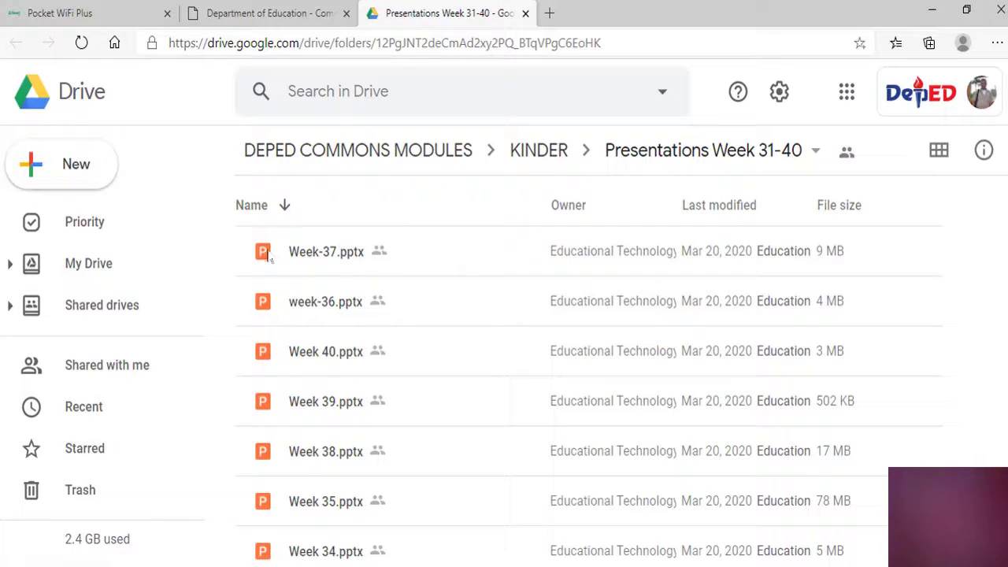
Preview Week-37.pptx in Google Drive, then close the preview and the Drive tab
double_click(292, 253)
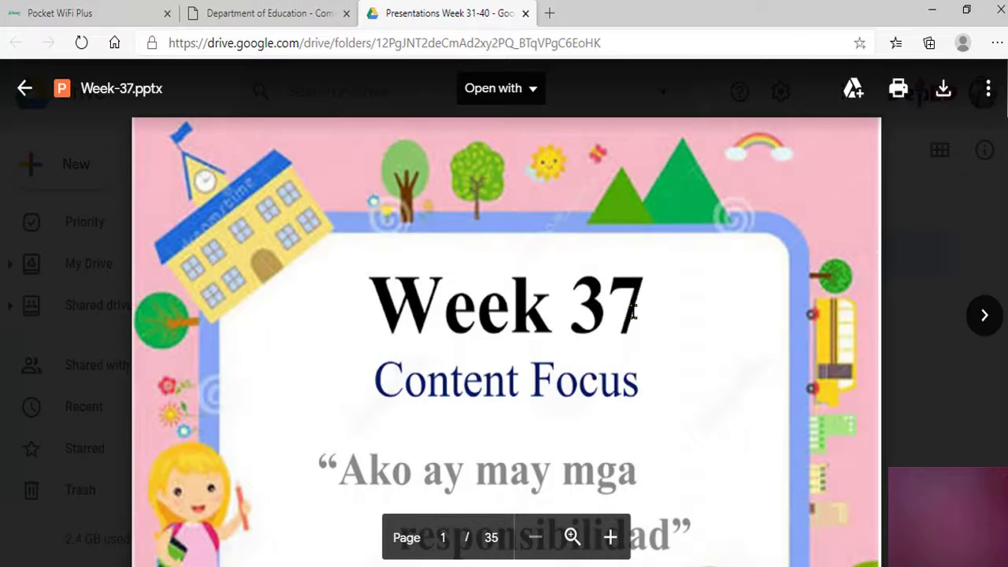
scroll(632, 320, "down", 7)
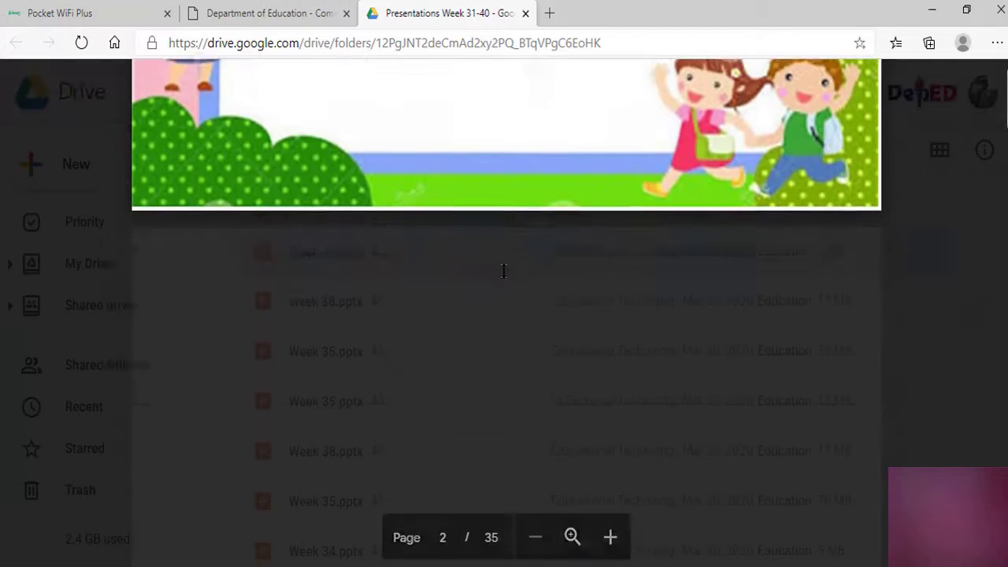
scroll(504, 271, "up", 5)
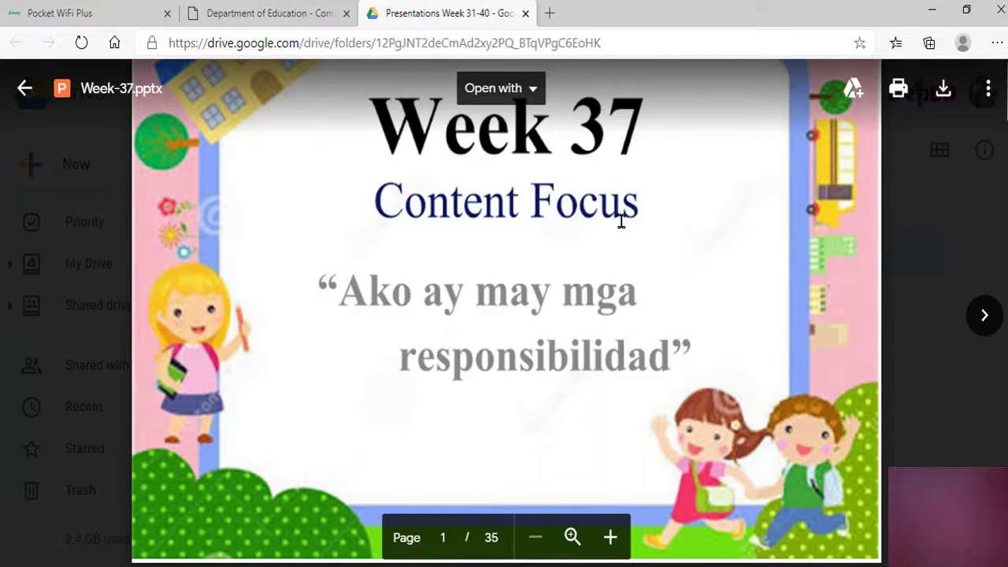
left_click(23, 93)
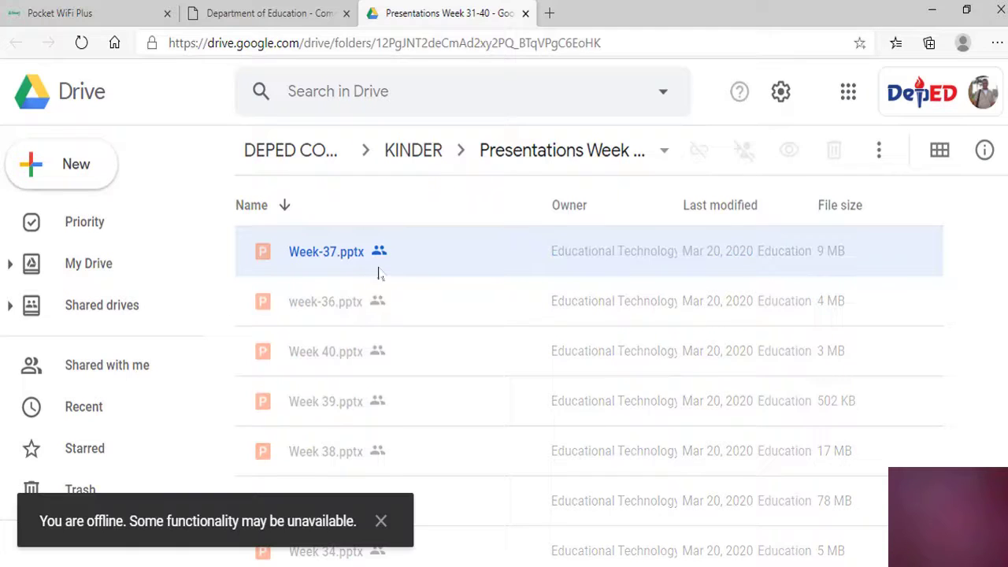
left_click(526, 15)
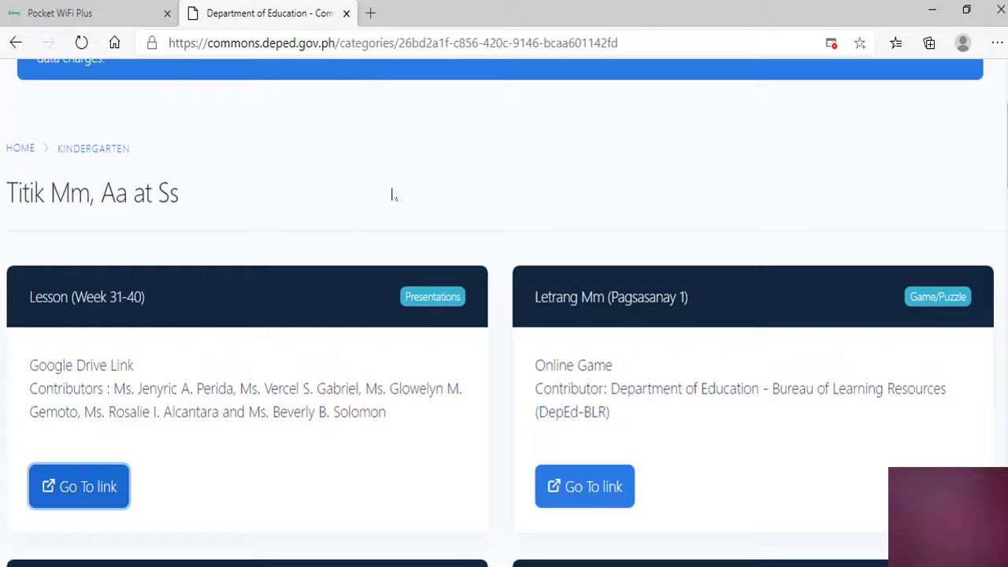
Return to the Kindergarten page and open the Week 1 (August 24-28) materials
scroll(350, 383, "down", 2)
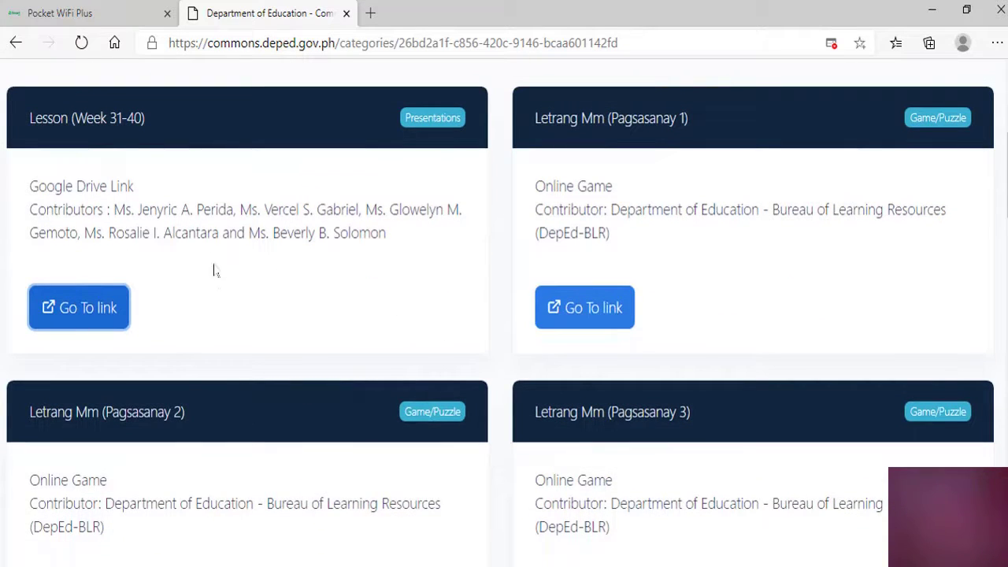
scroll(213, 271, "up", 4)
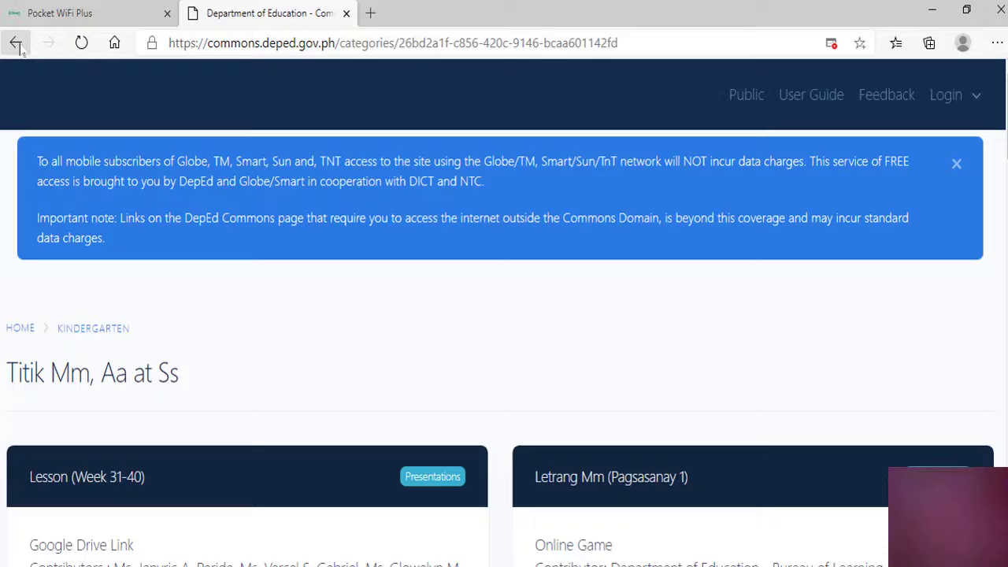
left_click(16, 44)
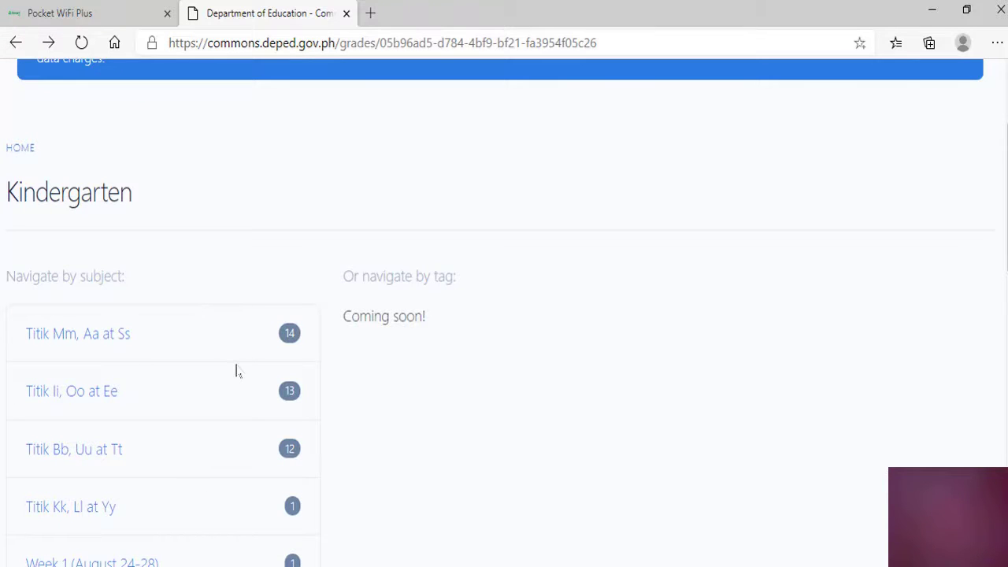
scroll(233, 389, "down", 2)
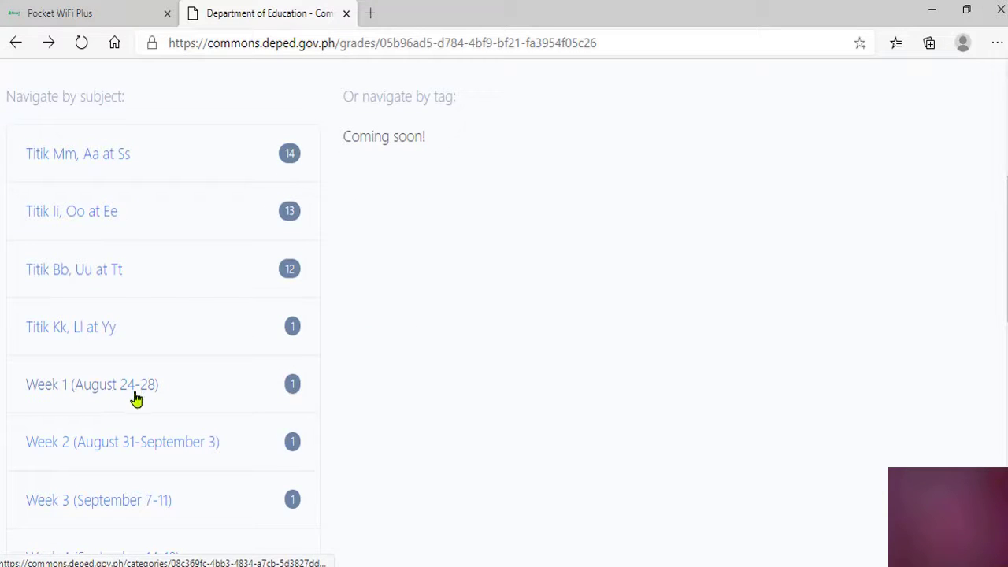
left_click(53, 394)
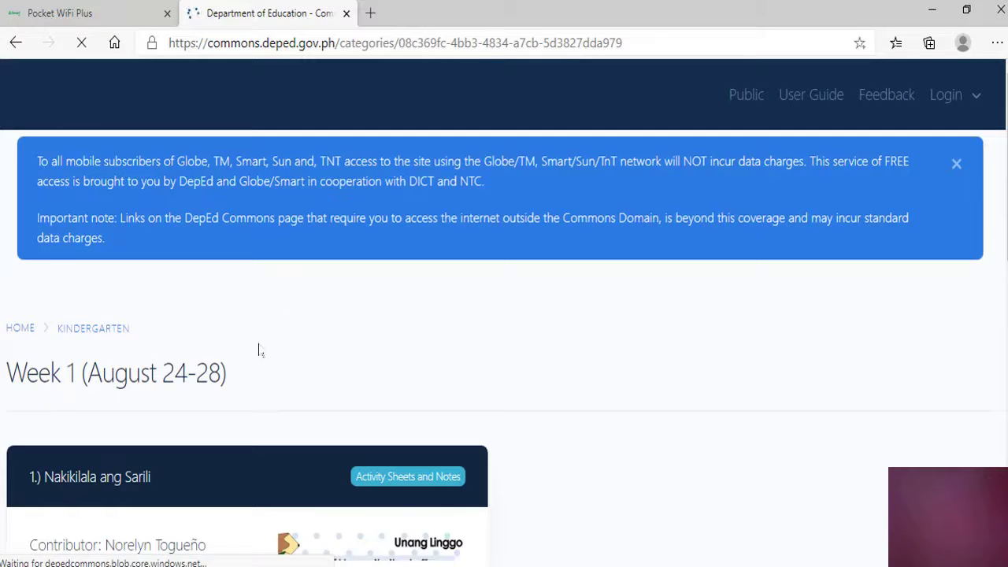
Download the Kinder Worksheet Week 1 (1st Quarter) PDF and open it in Edge
scroll(296, 350, "down", 2)
scroll(174, 334, "down", 2)
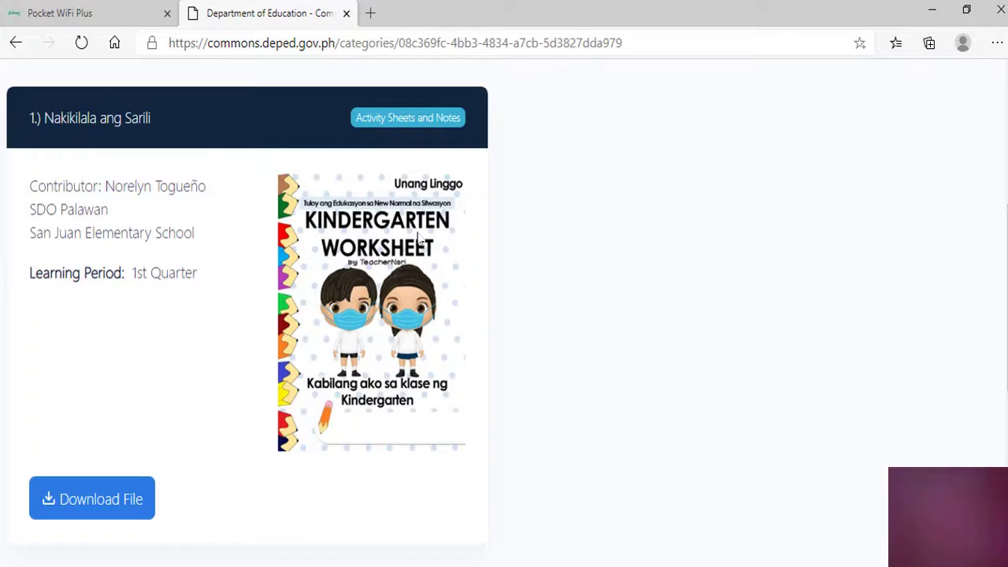
scroll(420, 240, "down", 2)
scroll(420, 256, "down", 2)
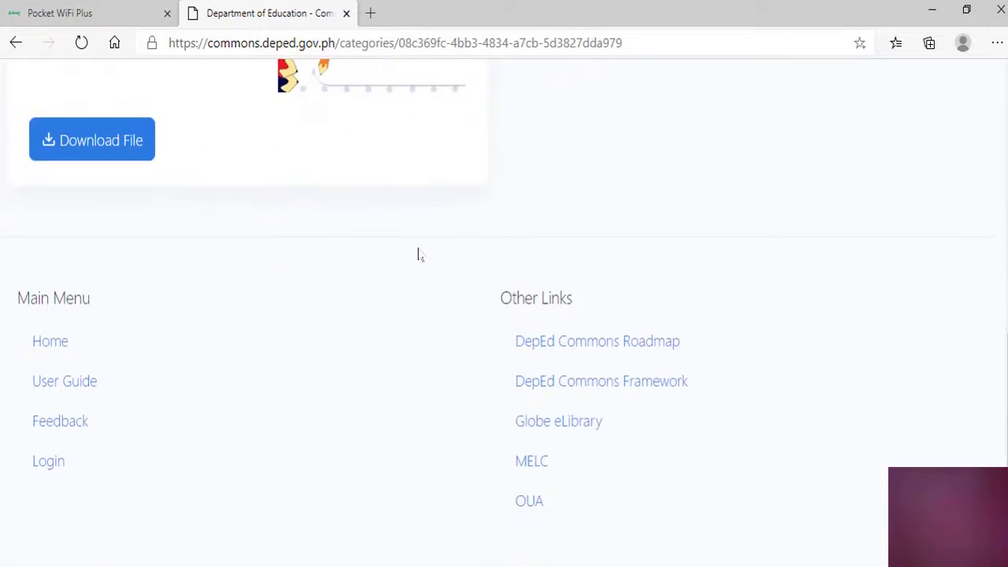
scroll(219, 140, "up", 2)
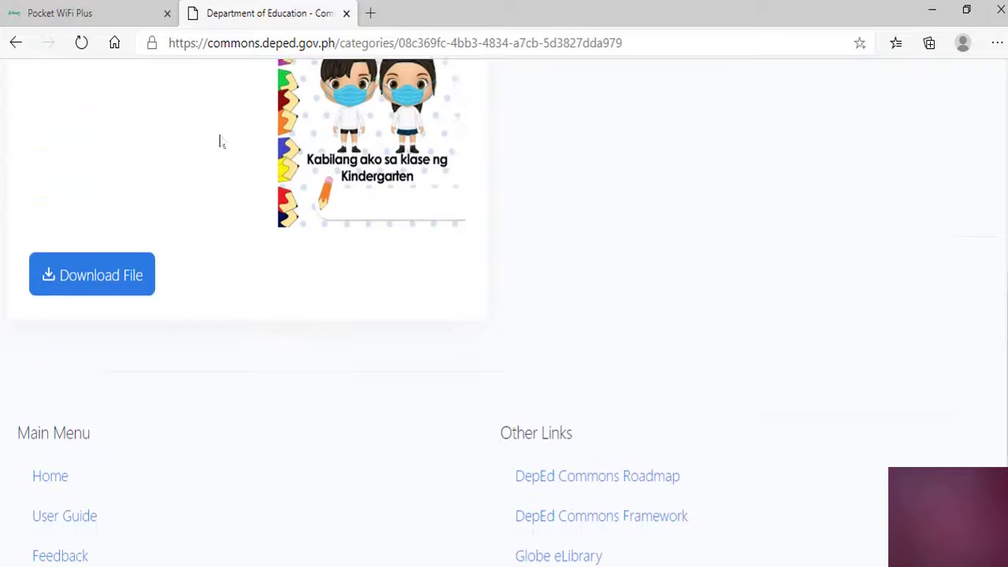
scroll(252, 177, "up", 2)
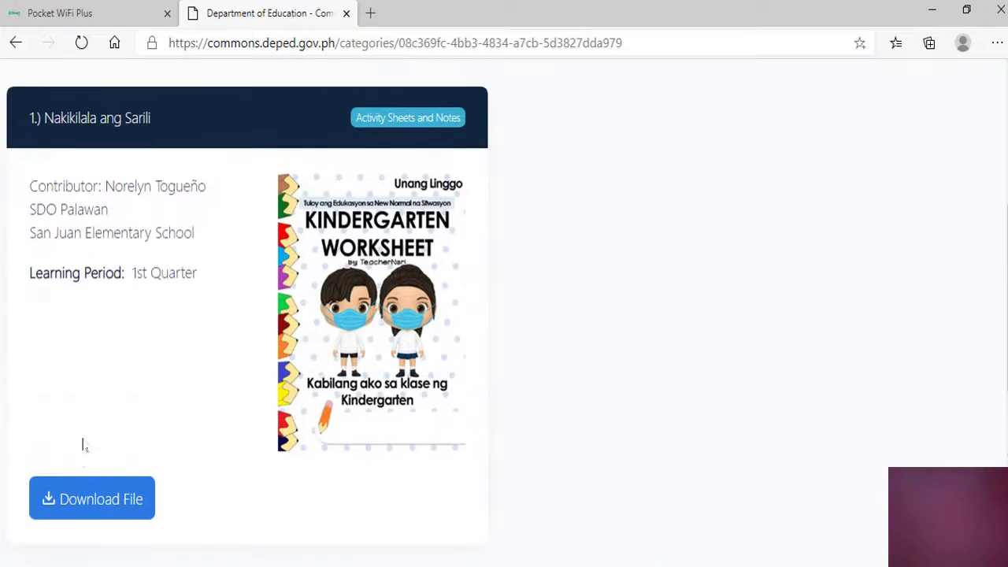
left_click(94, 502)
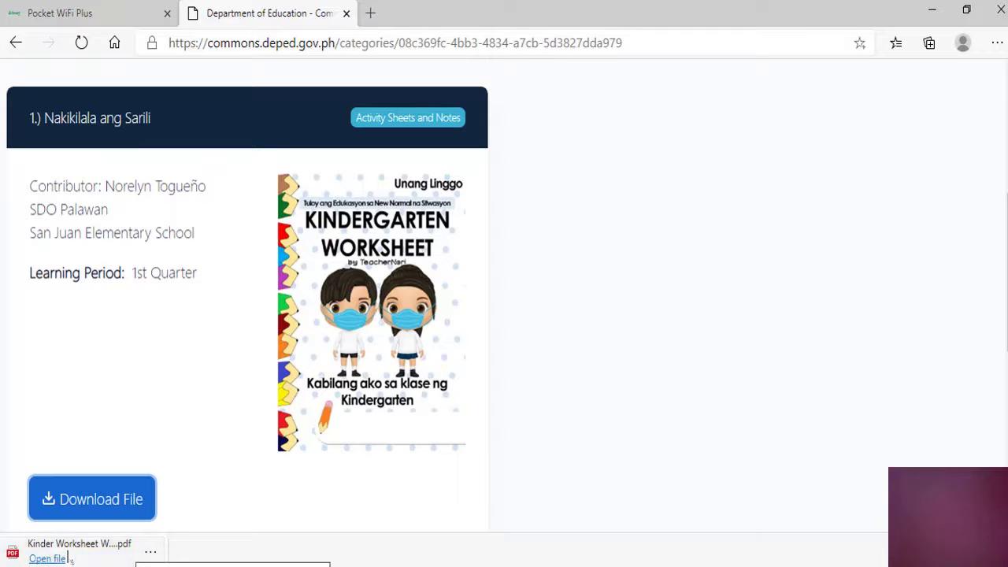
left_click(56, 559)
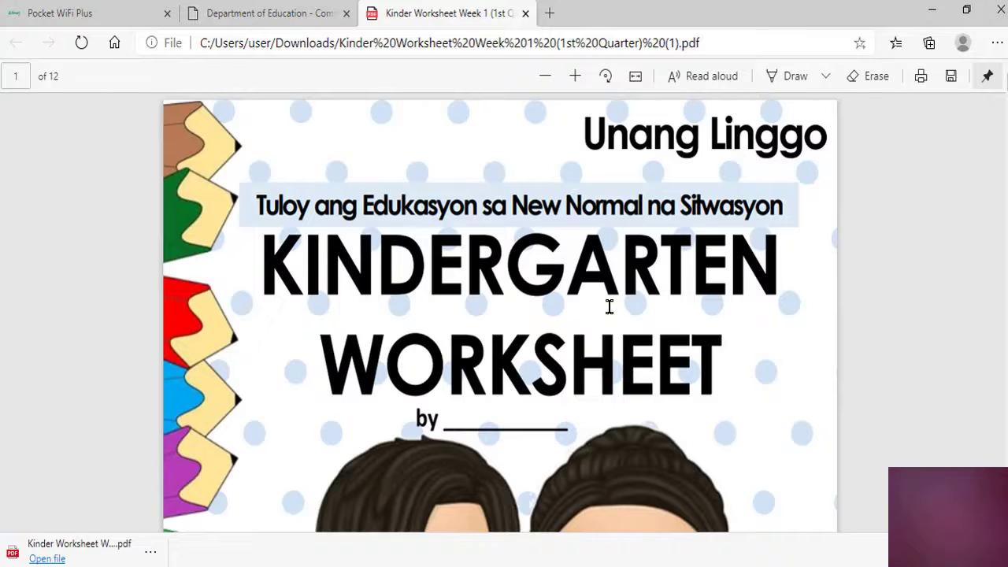
Scroll the Kinder Worksheet Week 1 PDF from its cover to page 2 on K-12 curriculum delivery
scroll(615, 276, "down", 5)
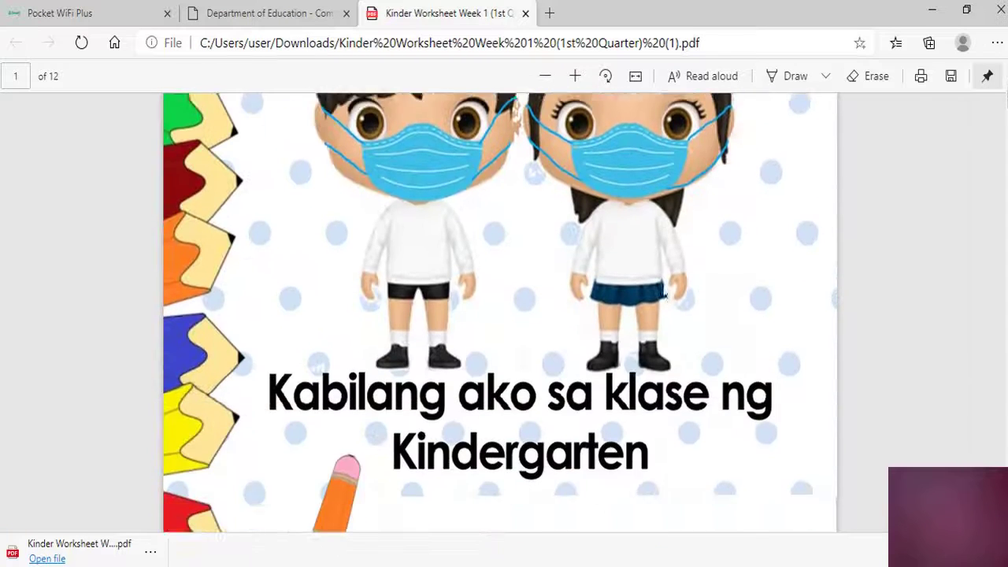
scroll(671, 293, "down", 5)
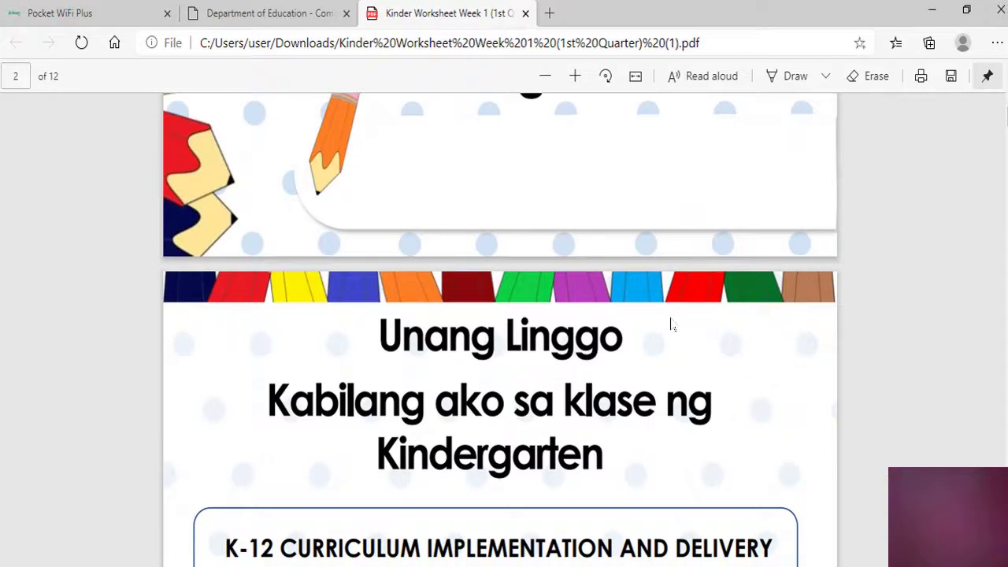
scroll(670, 326, "up", 3)
scroll(543, 347, "down", 3)
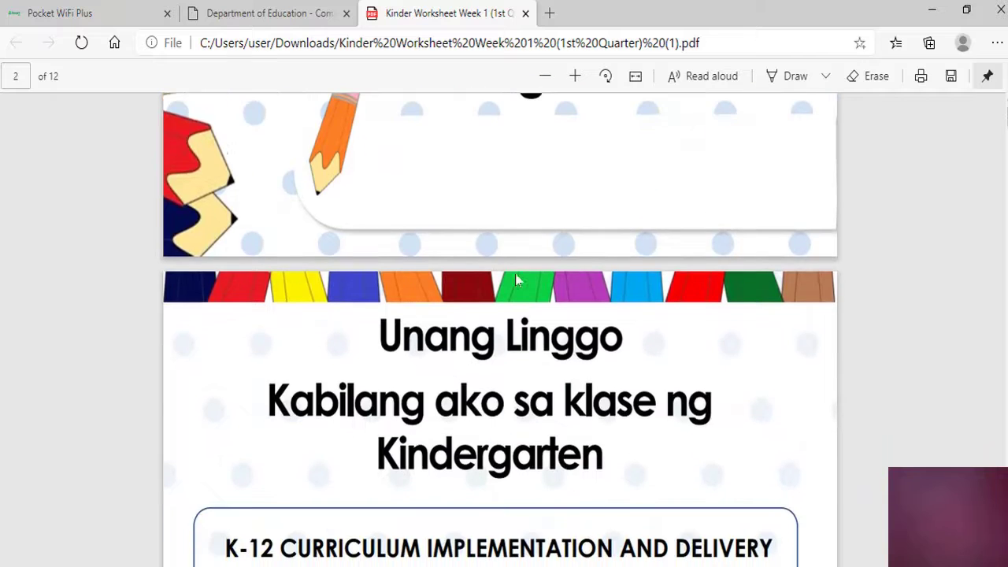